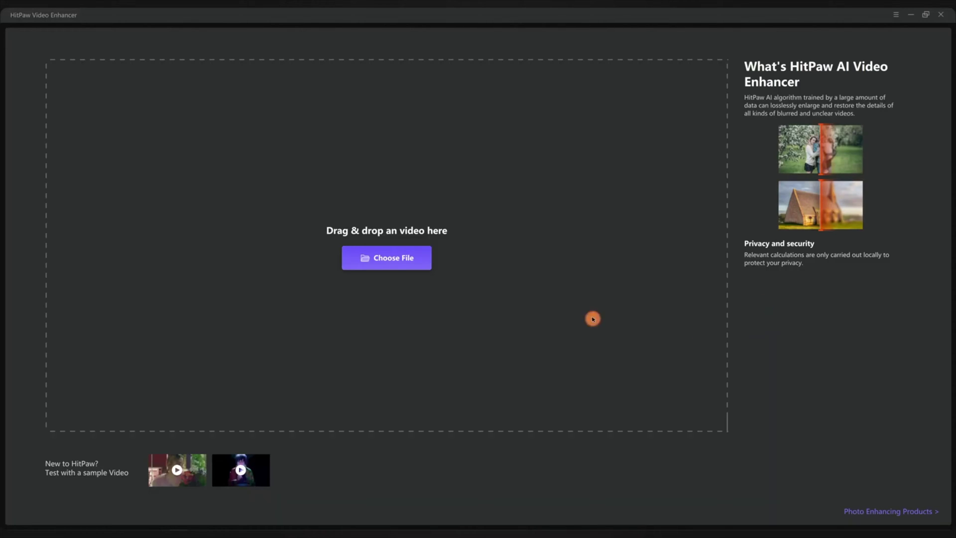
Import the three clips 1.mp4, 2.mp4 and 3.mp4 into the enhancement list
left_click(408, 258)
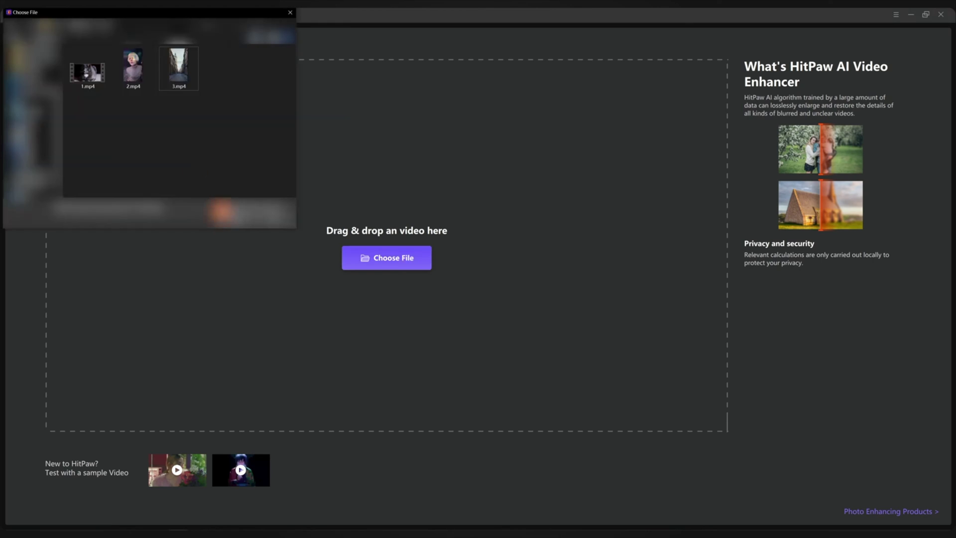
left_click(88, 72)
left_click_drag(222, 124, 85, 59)
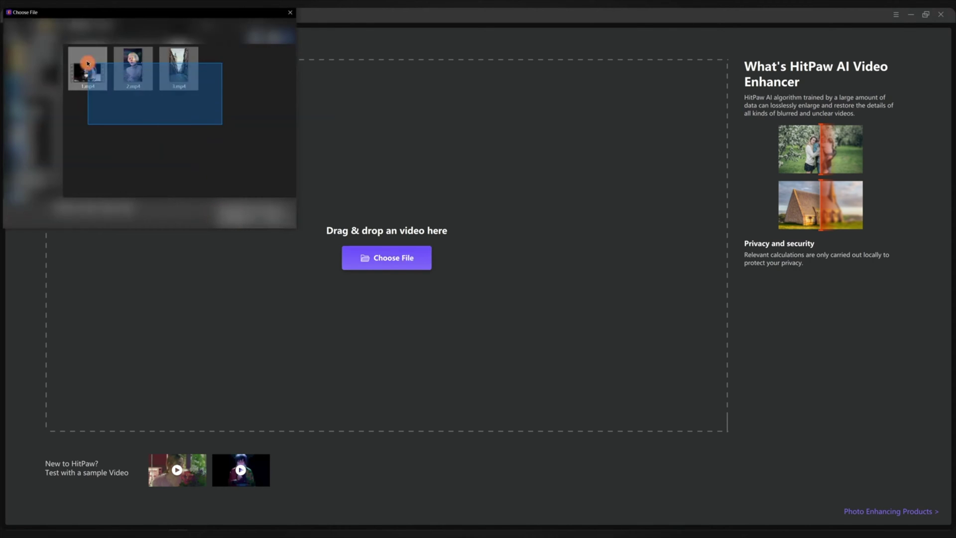
left_click(235, 215)
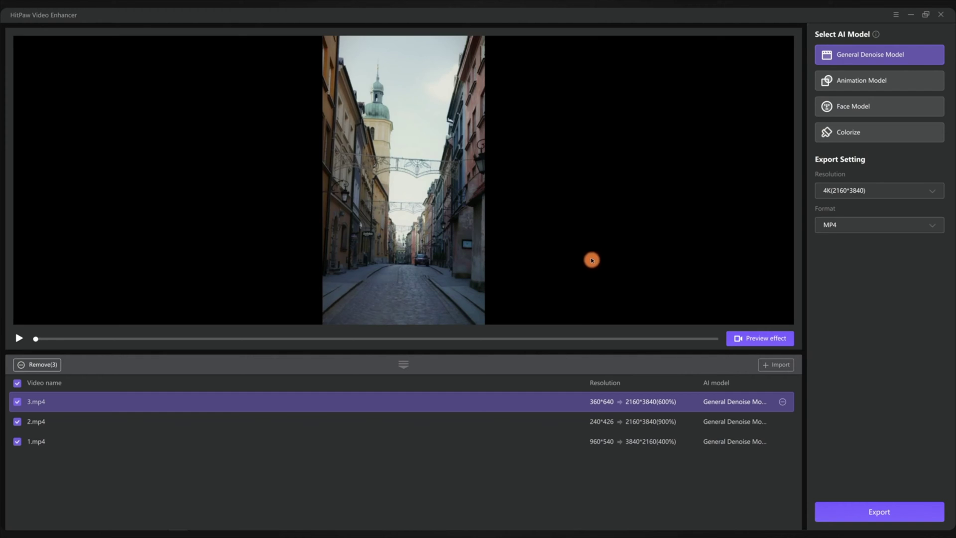
Preview each clip in turn (1.mp4, 2.mp4, 3.mp4), ending back on 1.mp4
left_click(154, 436)
left_click(154, 419)
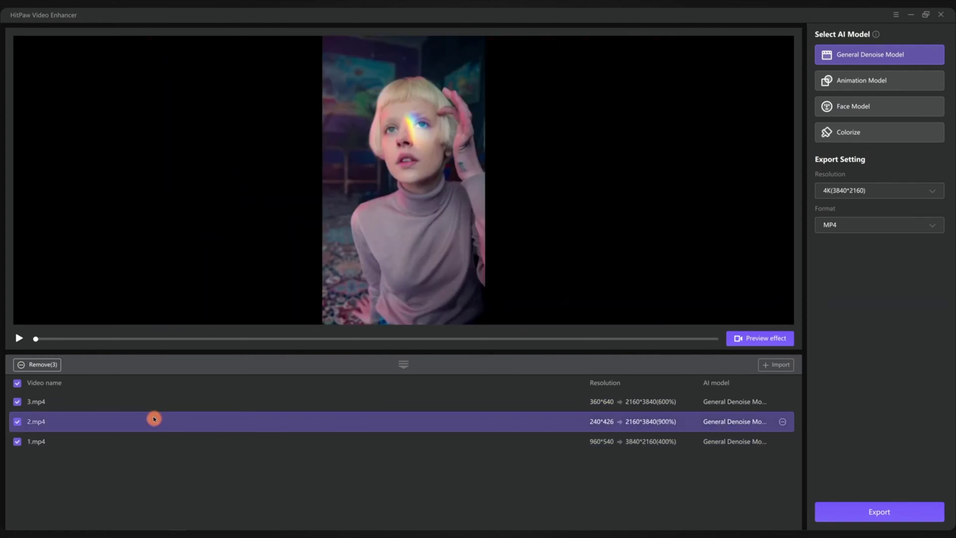
left_click(156, 401)
left_click(121, 438)
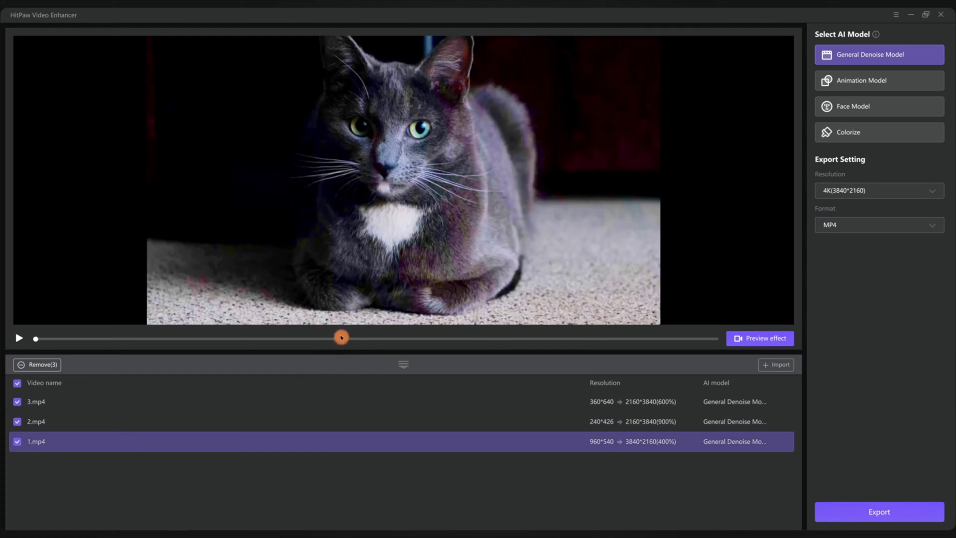
Set 1.mp4's output resolution to 4K (3840*2160) with the General Denoise Model
left_click_drag(323, 352, 319, 380)
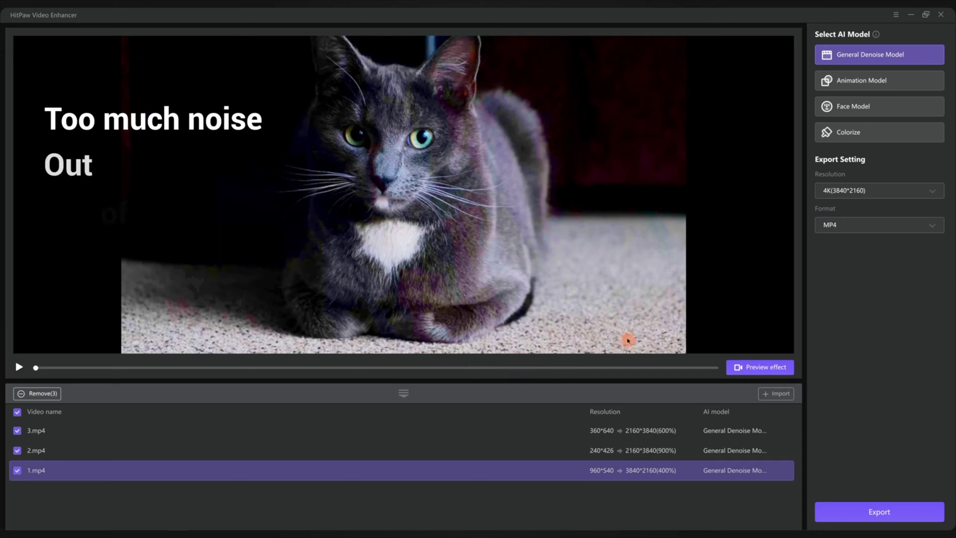
mouse_move(867, 67)
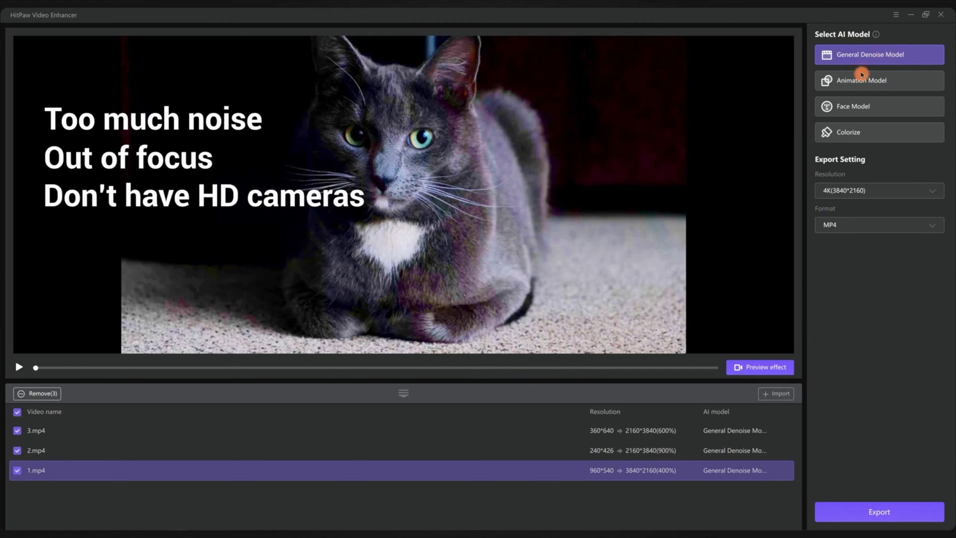
mouse_move(869, 83)
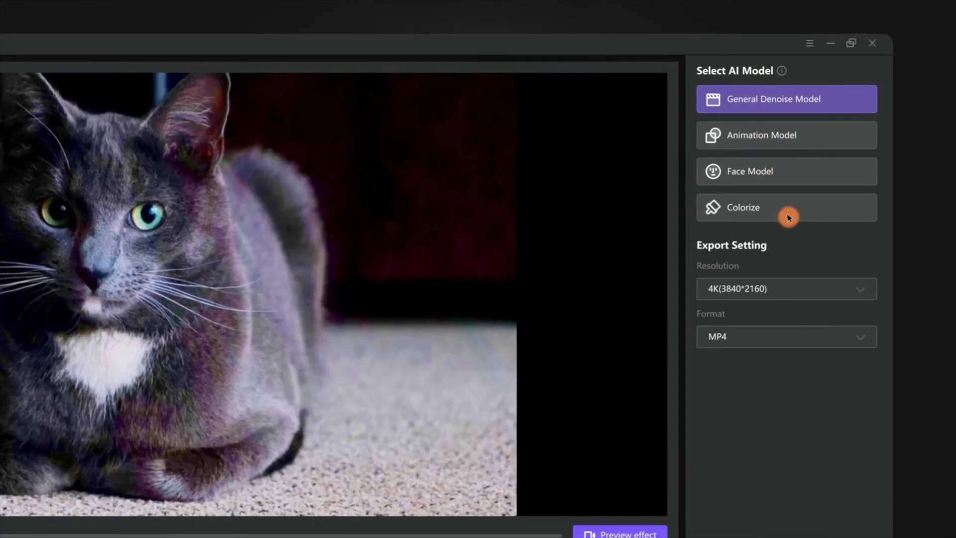
mouse_move(871, 134)
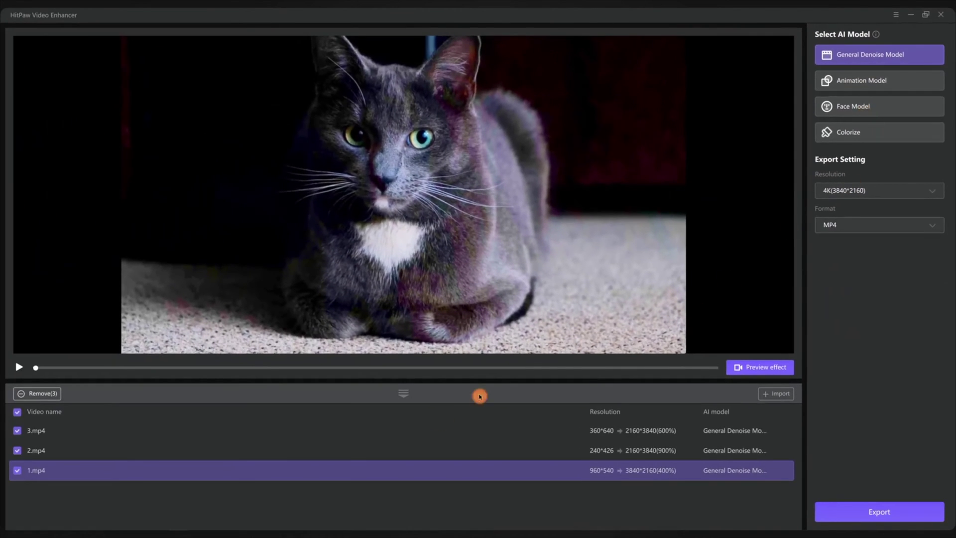
mouse_move(294, 475)
left_click(871, 187)
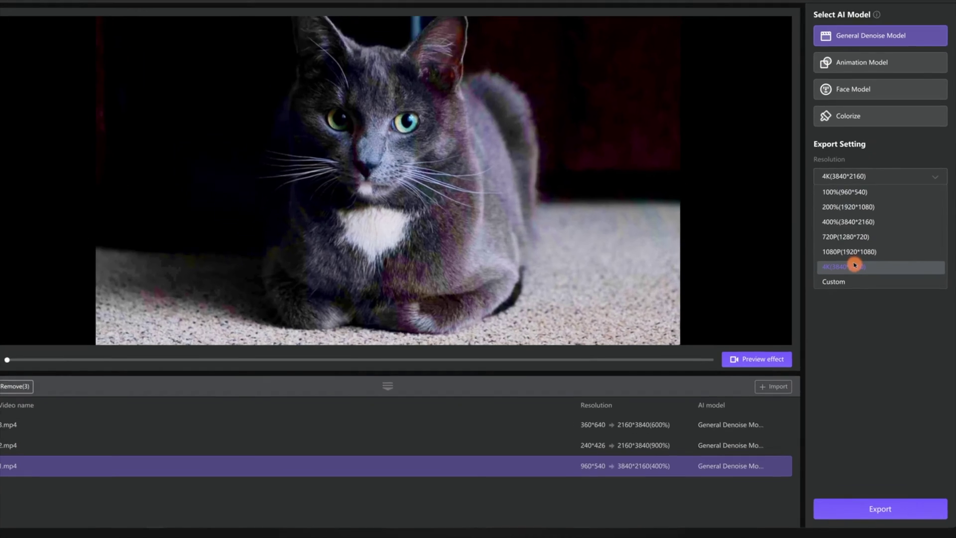
left_click(854, 277)
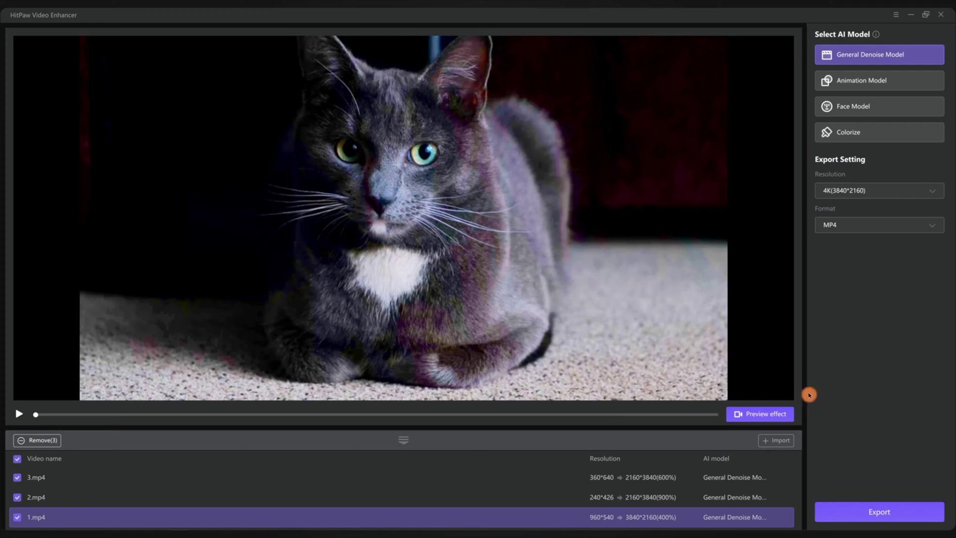
Compare 1.mp4's General Denoise result against the original side by side, then exit the preview
left_click(758, 414)
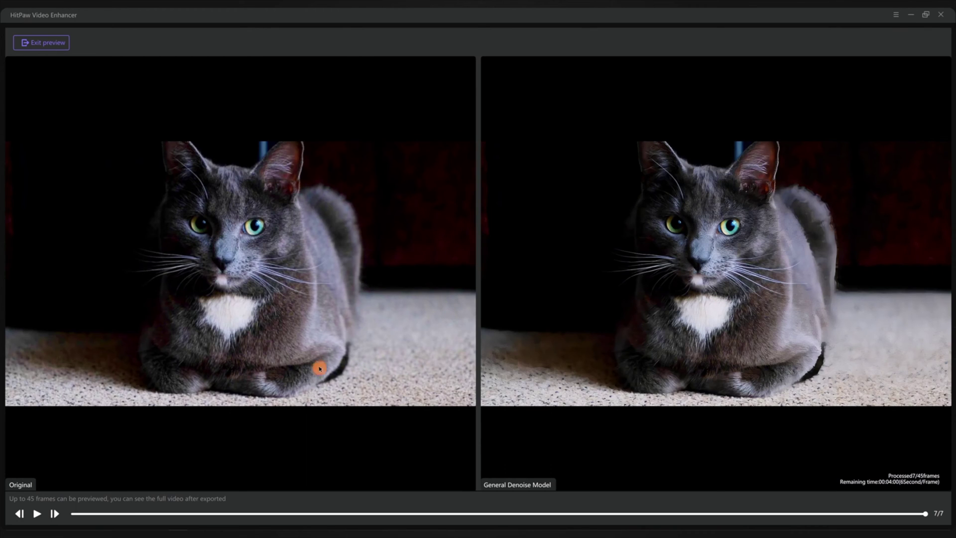
left_click(37, 514)
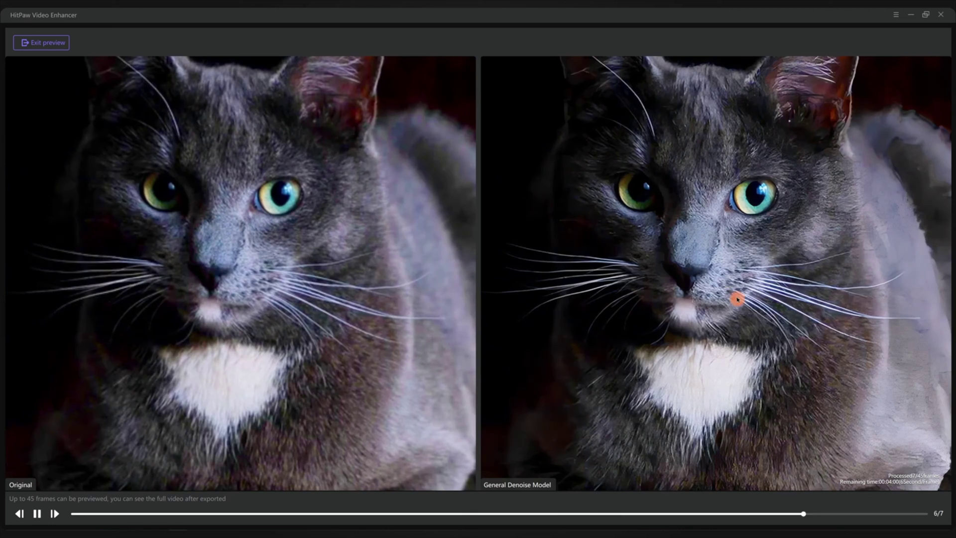
left_click(34, 513)
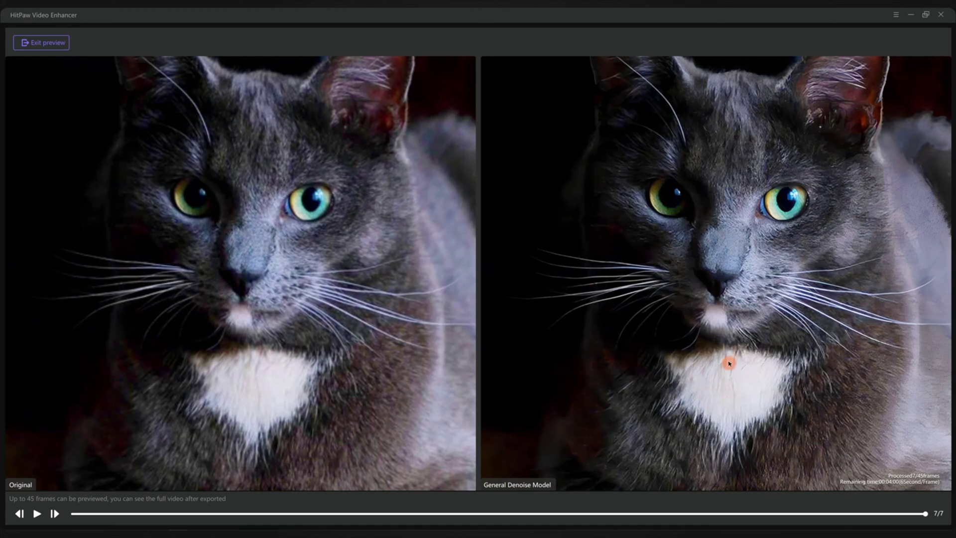
left_click_drag(729, 363, 729, 326)
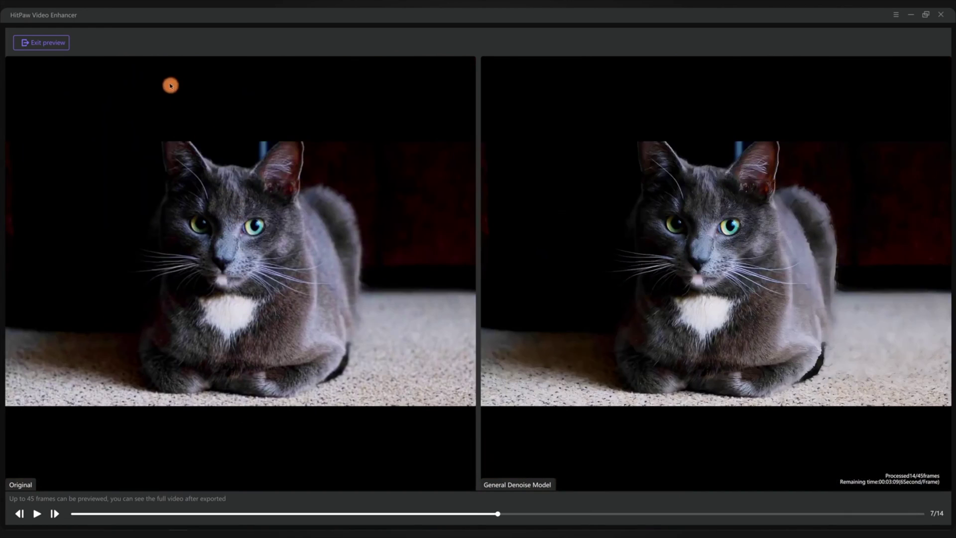
left_click(50, 44)
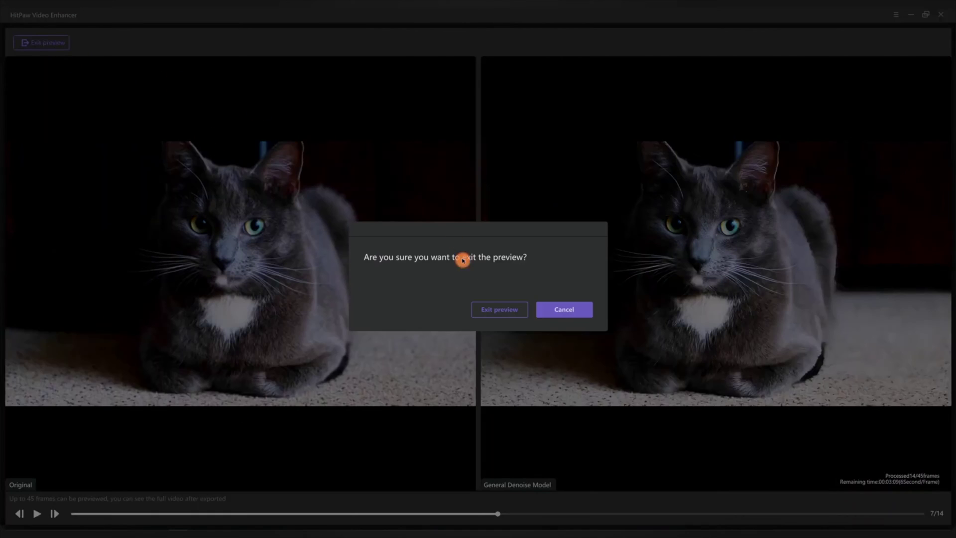
left_click(489, 303)
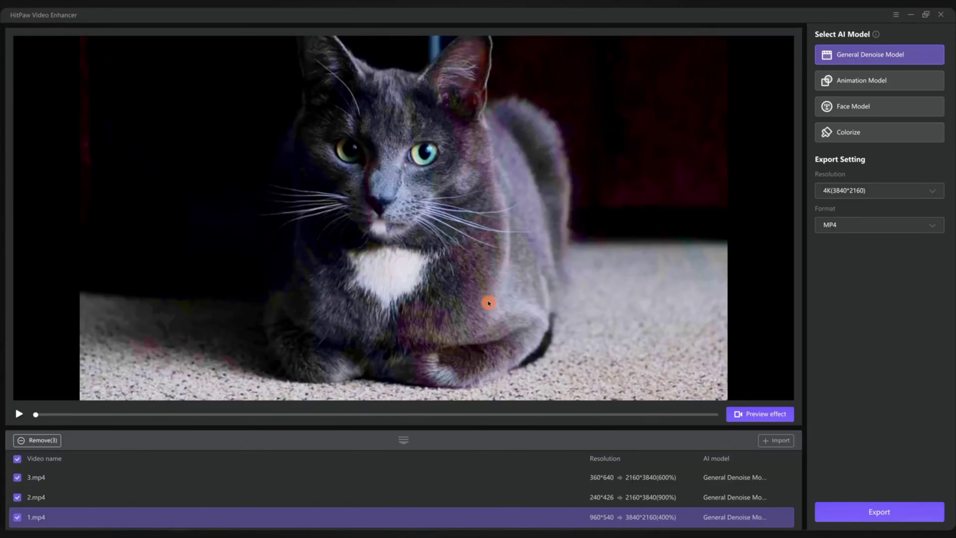
Apply the Face Model to 2.mp4, play the before-and-after comparison, then exit the preview
left_click(138, 490)
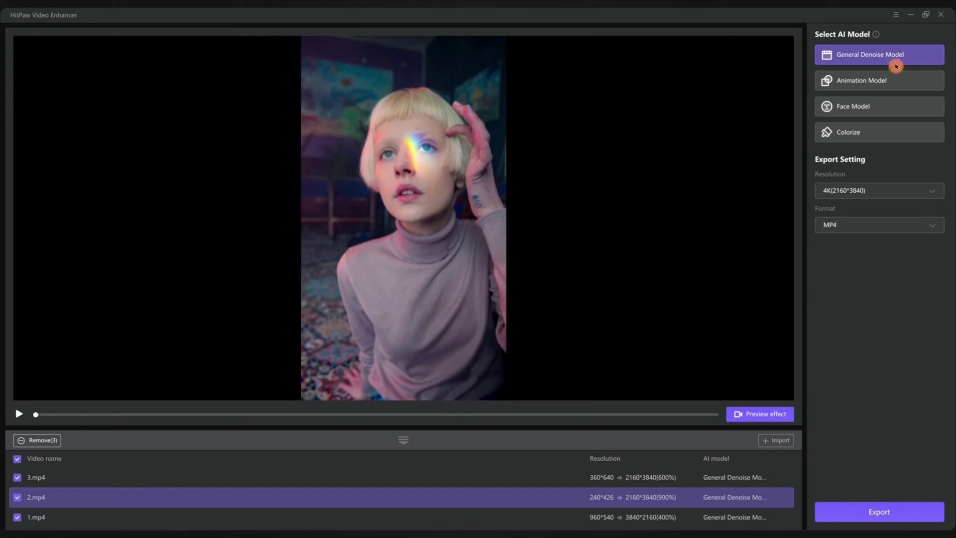
left_click(858, 111)
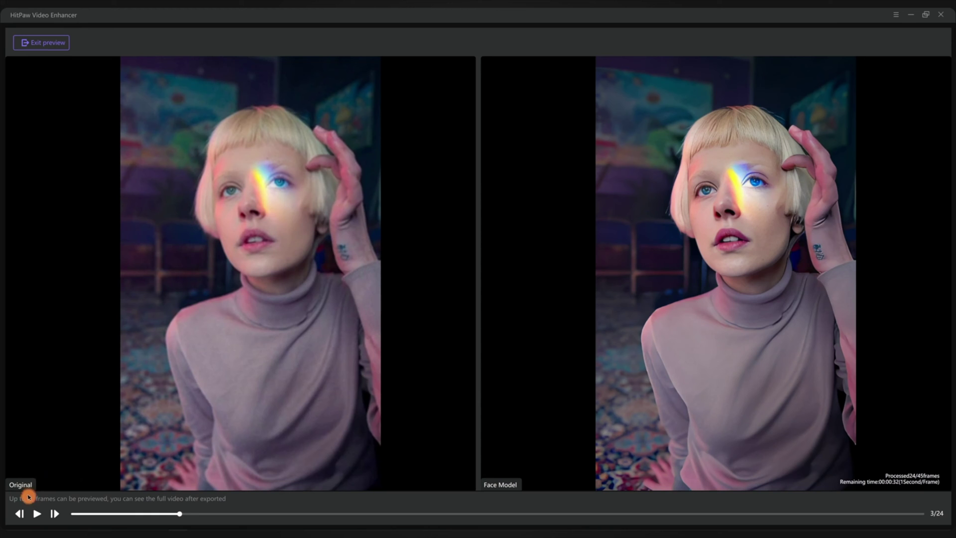
left_click(34, 513)
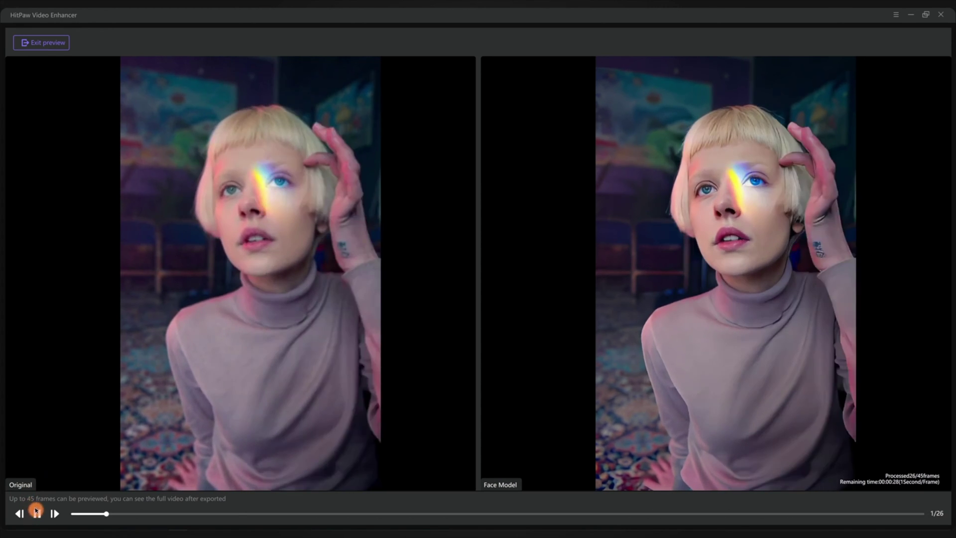
left_click(36, 513)
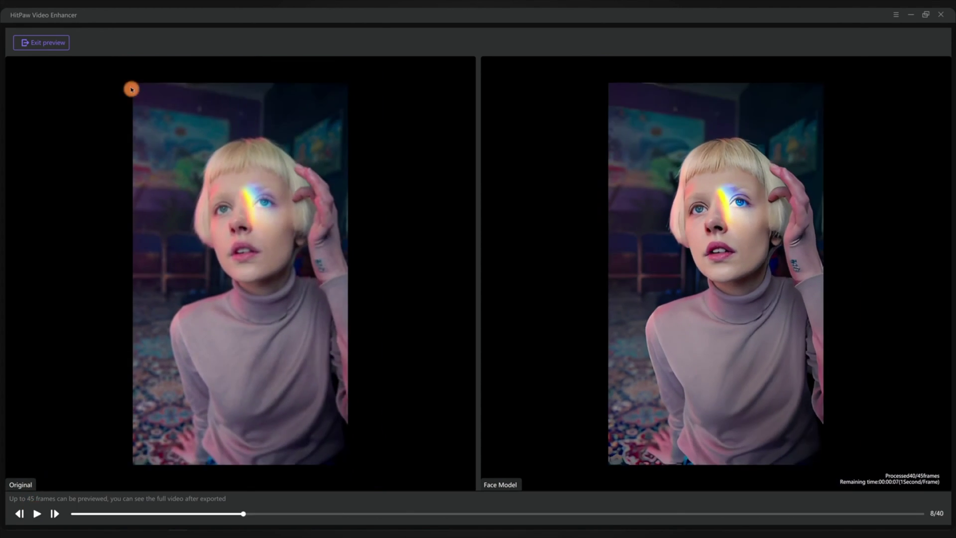
left_click(40, 42)
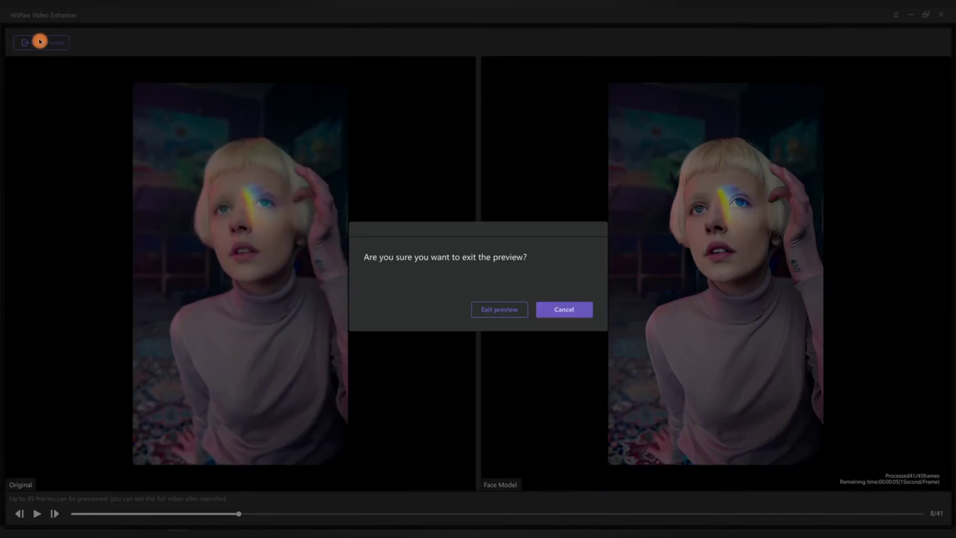
left_click(510, 313)
Try the Animation and Face Models on 3.mp4, then revert to General Denoise Model
left_click(92, 471)
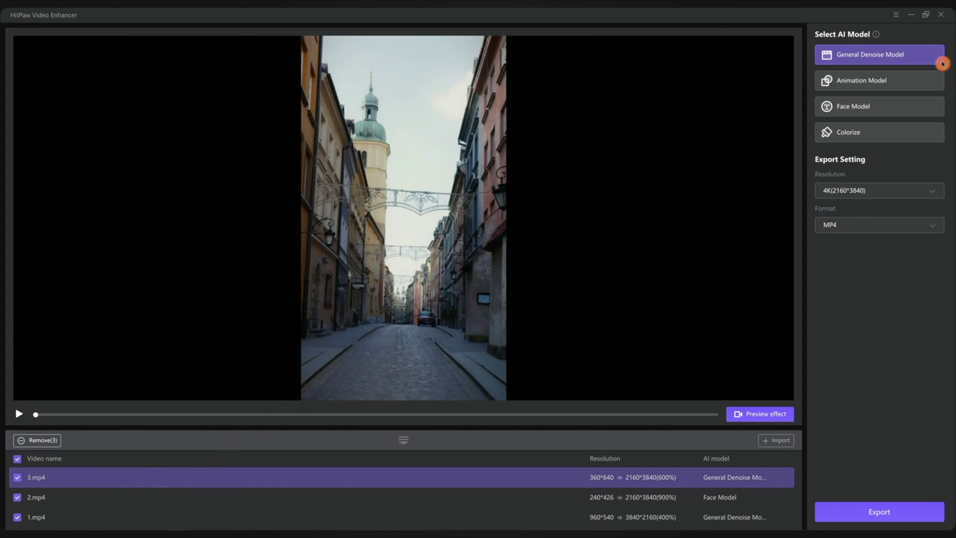
left_click(859, 81)
left_click(862, 106)
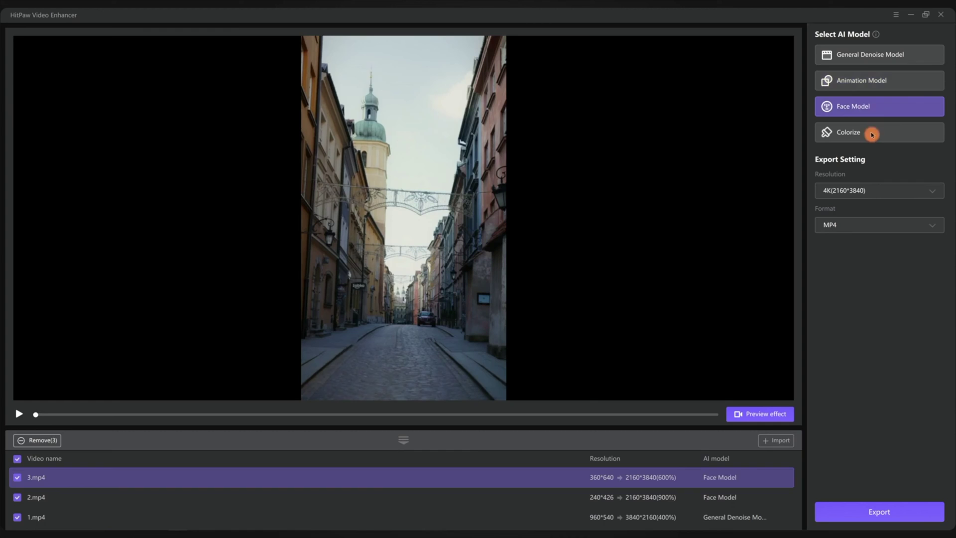
left_click(859, 55)
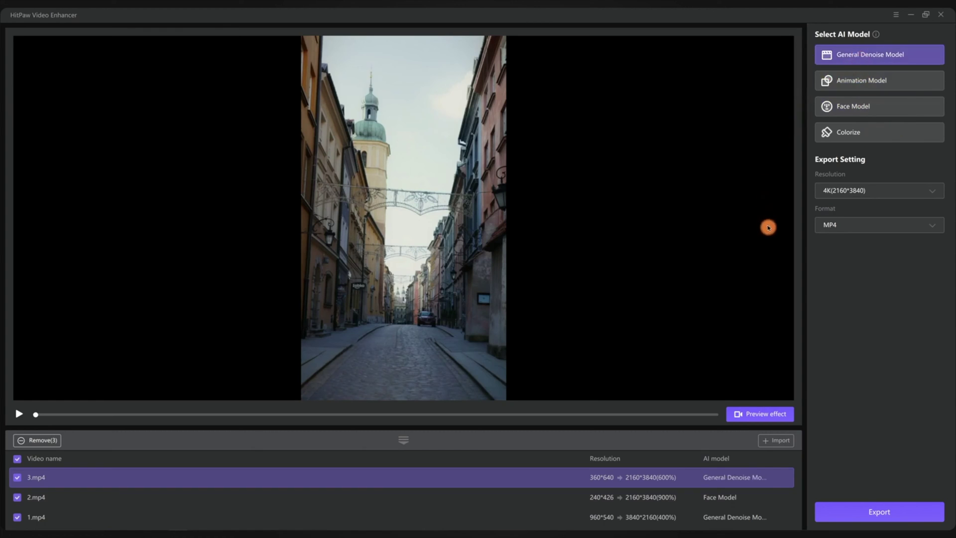
Compare 3.mp4's enhanced street footage against the original, then exit the preview
mouse_move(675, 473)
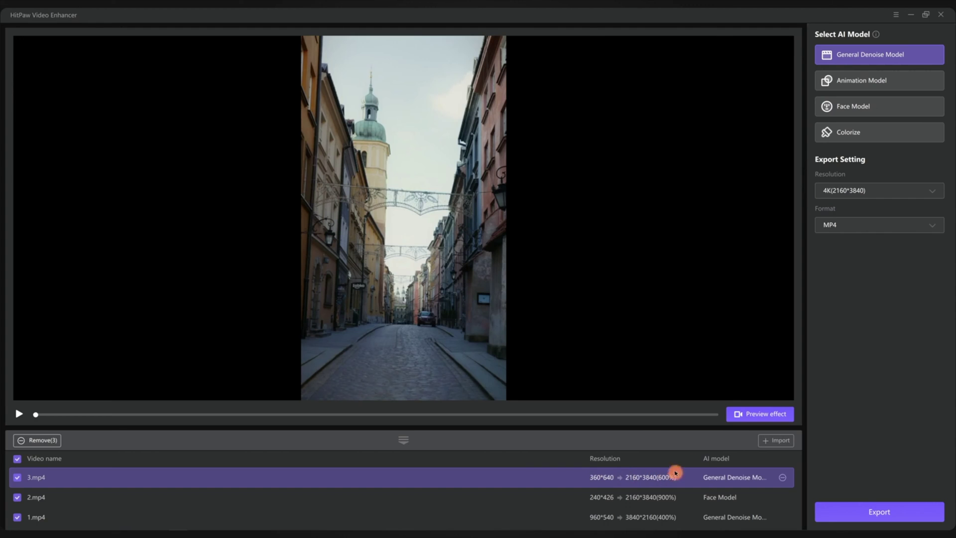
left_click(762, 413)
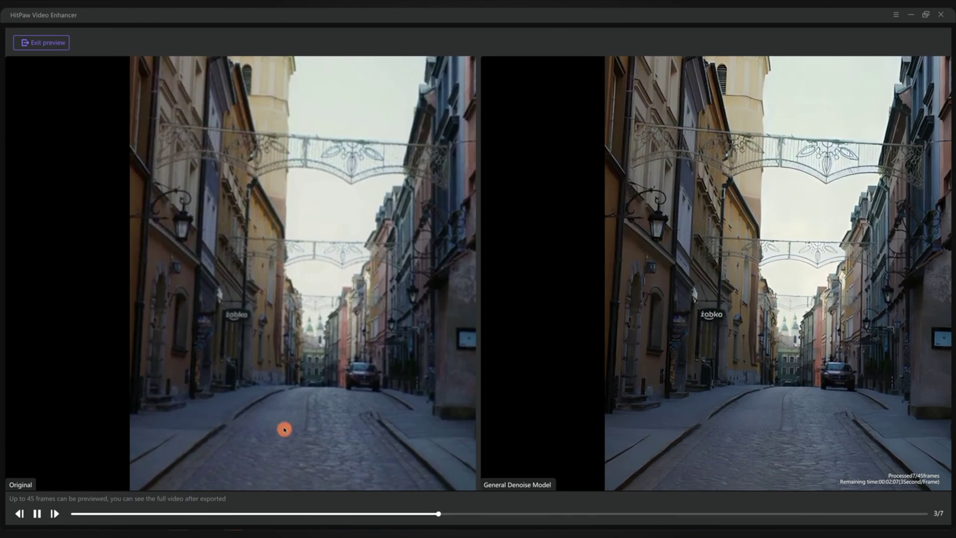
left_click(36, 513)
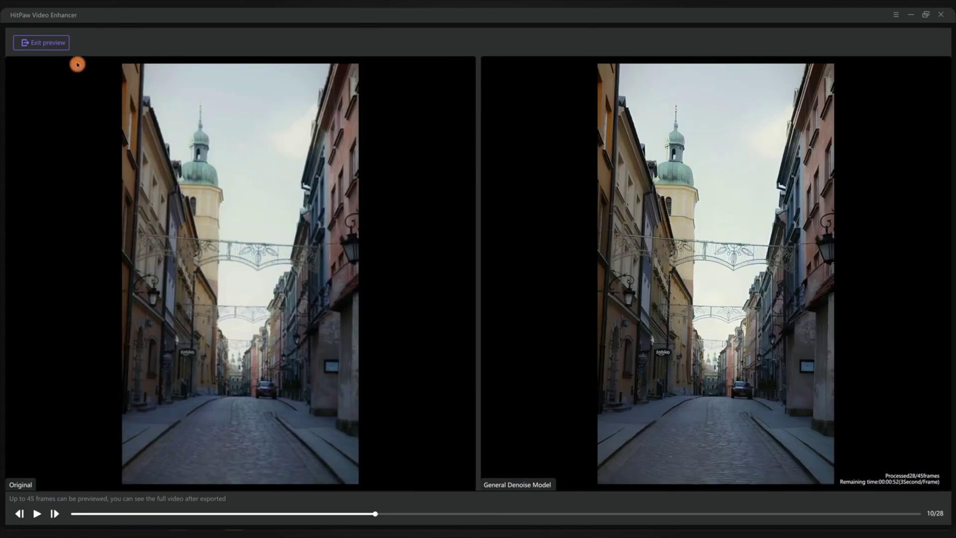
left_click(57, 44)
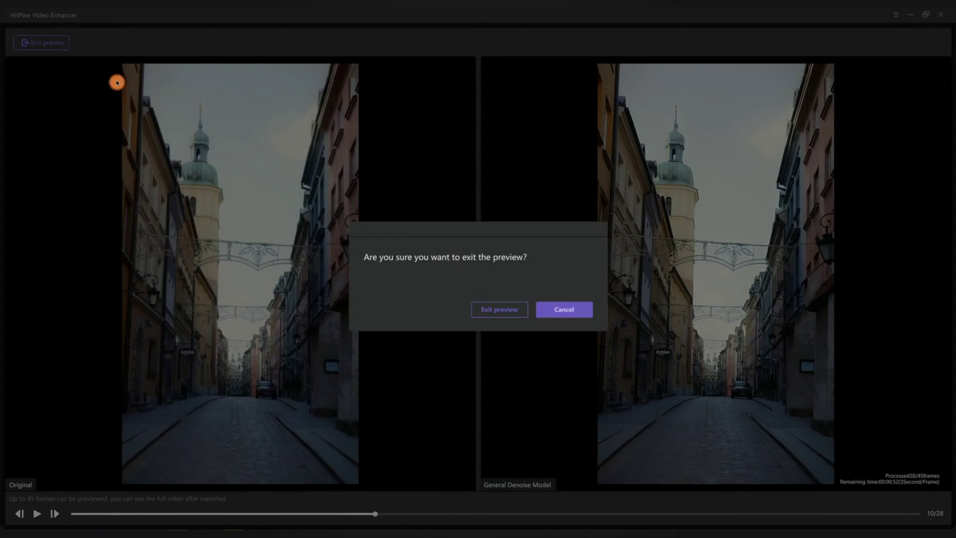
left_click(497, 309)
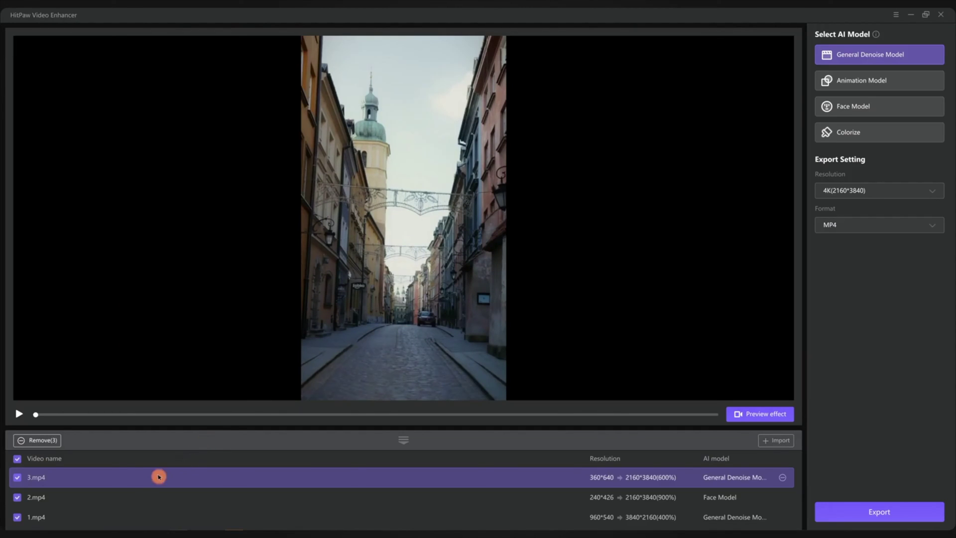
Keep MP4 as the output format and batch-export all three clips
left_click(921, 225)
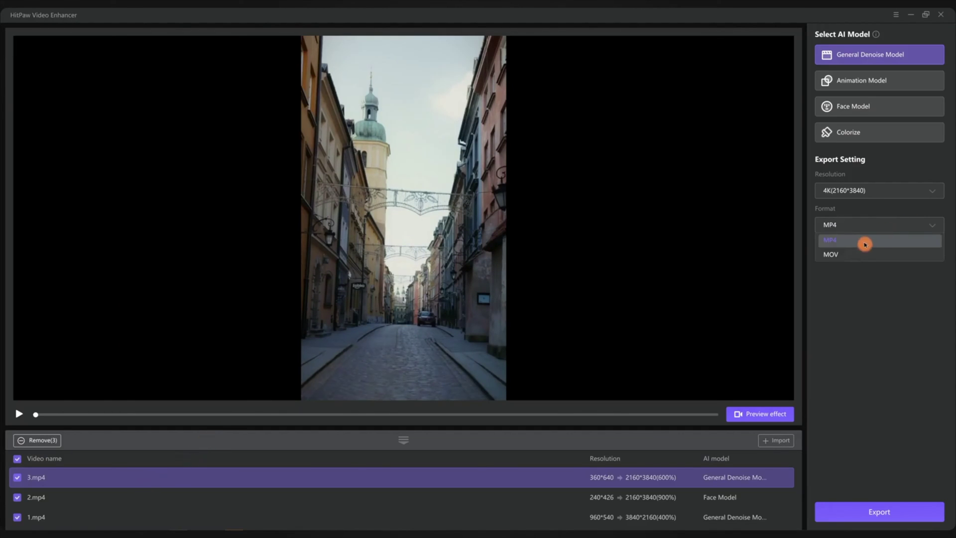
left_click(870, 237)
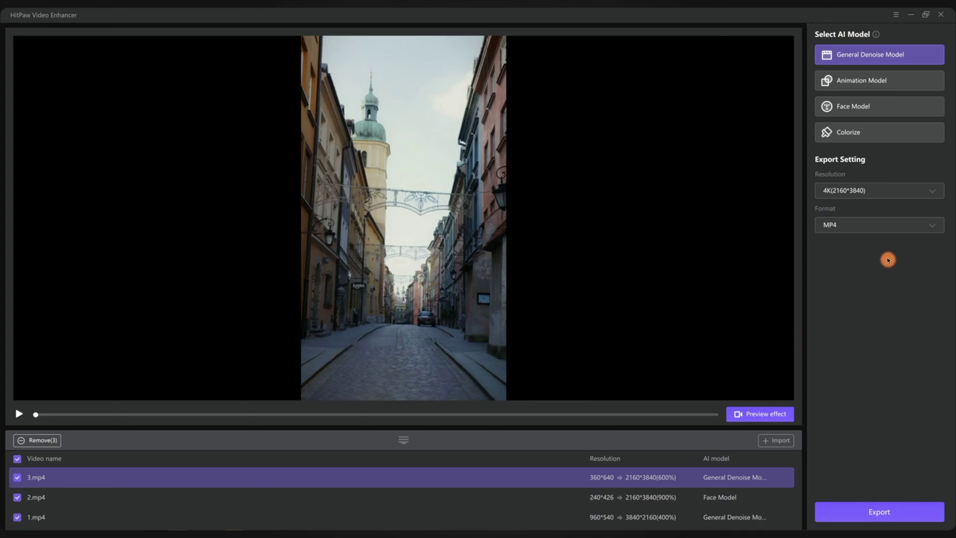
left_click(880, 510)
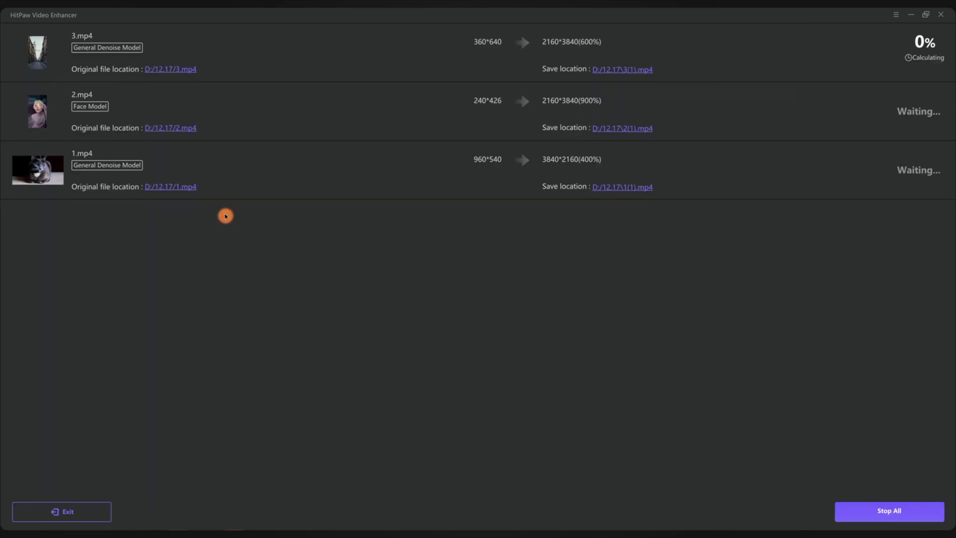